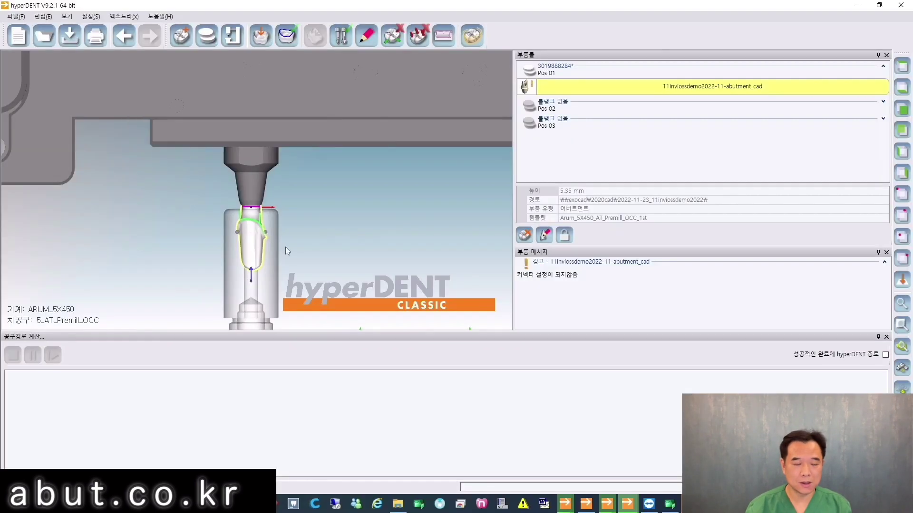
# - Delete the duplicate abutment_cad (2) and load the abutment STL into the empty Pos 02 blank
pyautogui.moveTo(285, 247); pyautogui.dragTo(189, 234, button='middle')
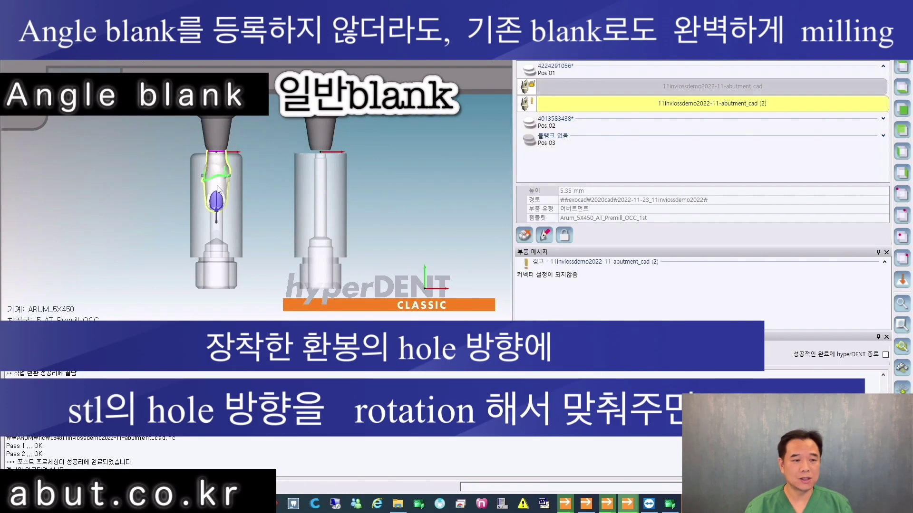
pyautogui.press('Delete')
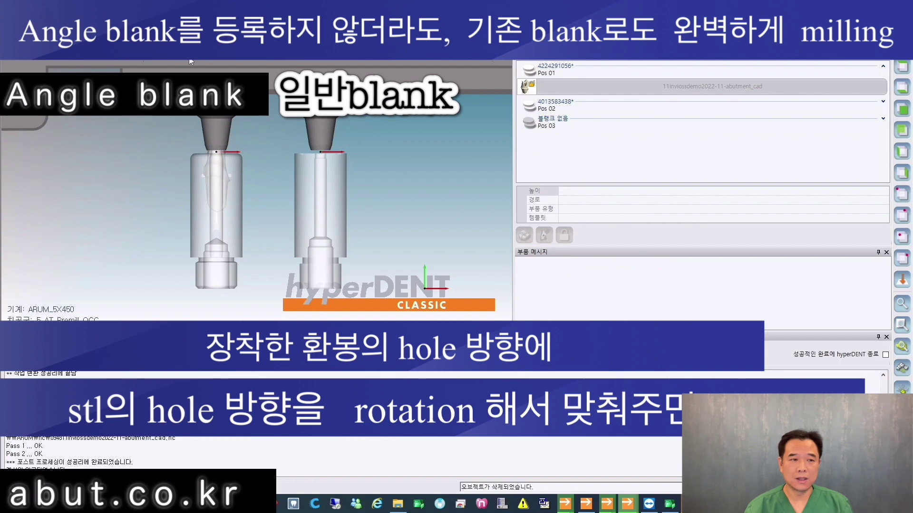
pyautogui.doubleClick(322, 236)
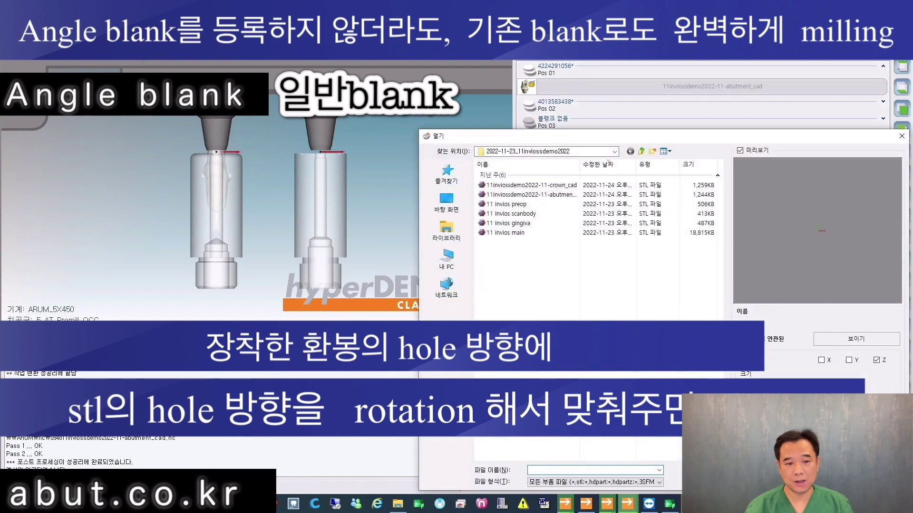
pyautogui.doubleClick(542, 194)
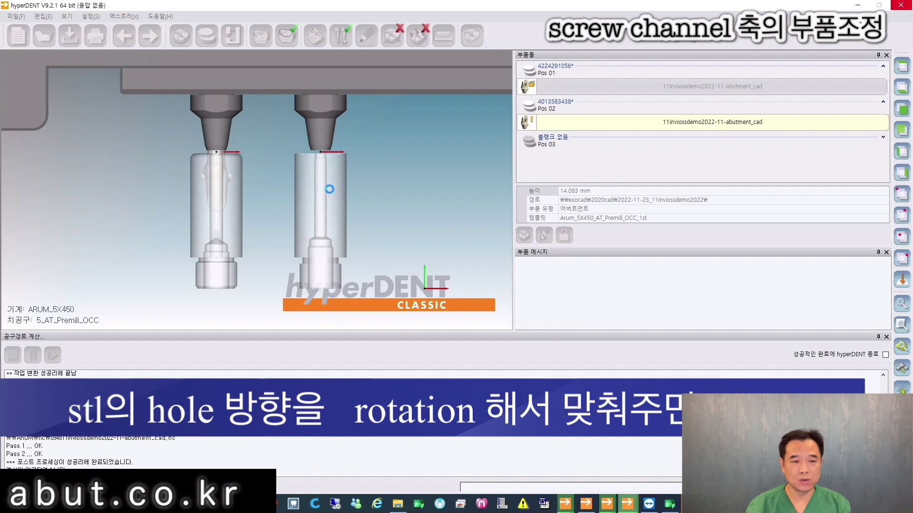
# - Turn the Pos 02 abutment 90° using 스크류 채널 축의 부품 조정 with a 90 angle increment
pyautogui.click(302, 166)
pyautogui.scroll(3, 314, 171)
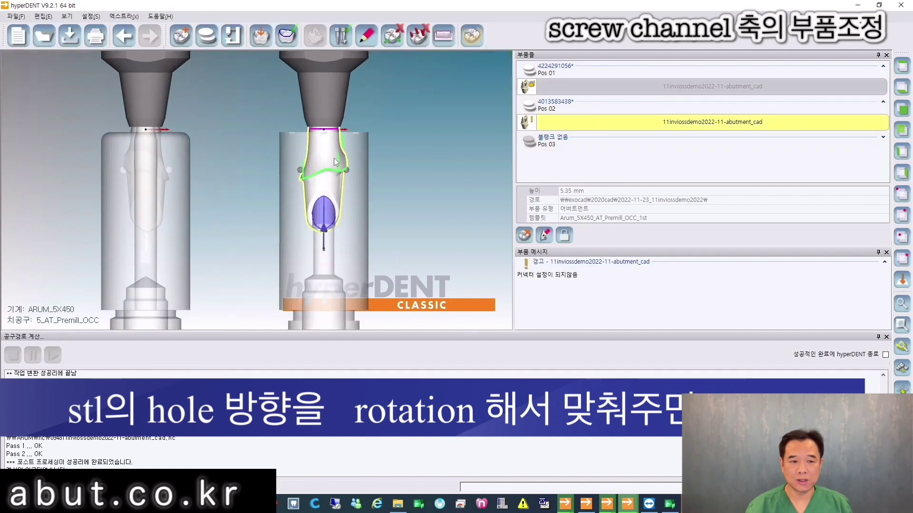
pyautogui.rightClick(332, 154)
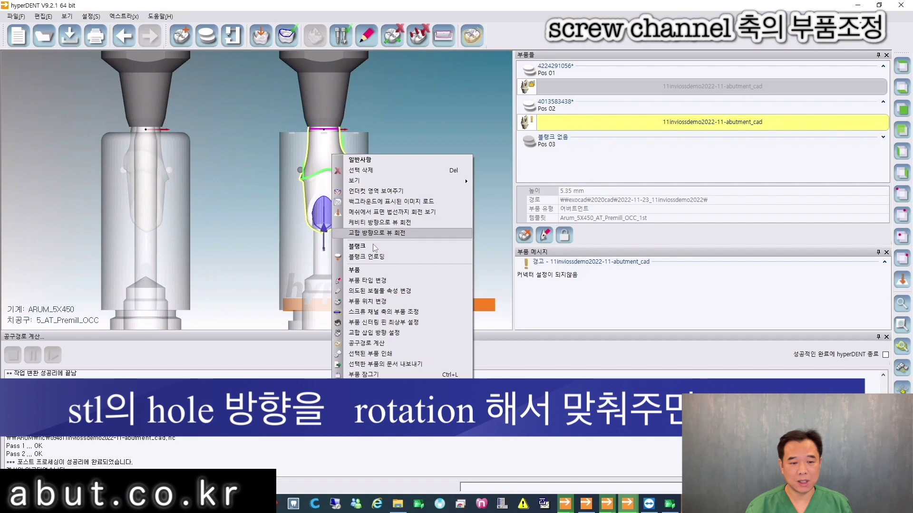
pyautogui.click(412, 312)
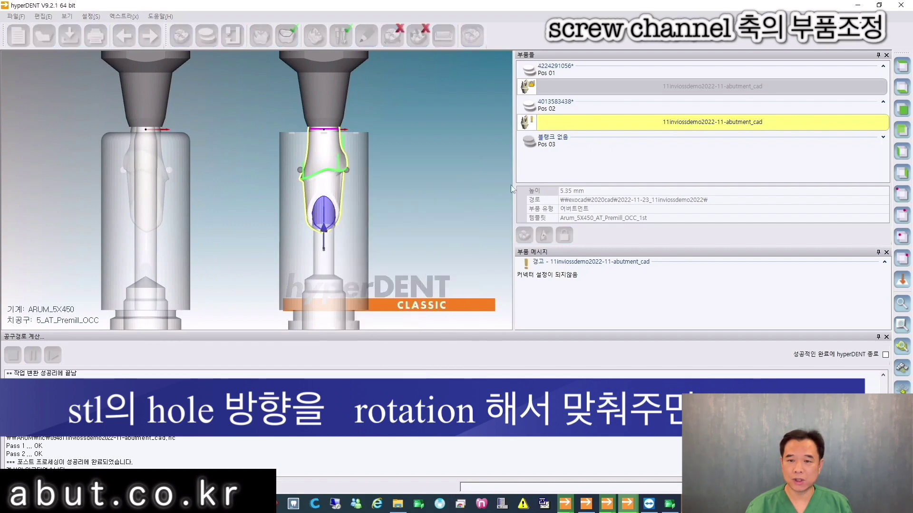
pyautogui.click(614, 59)
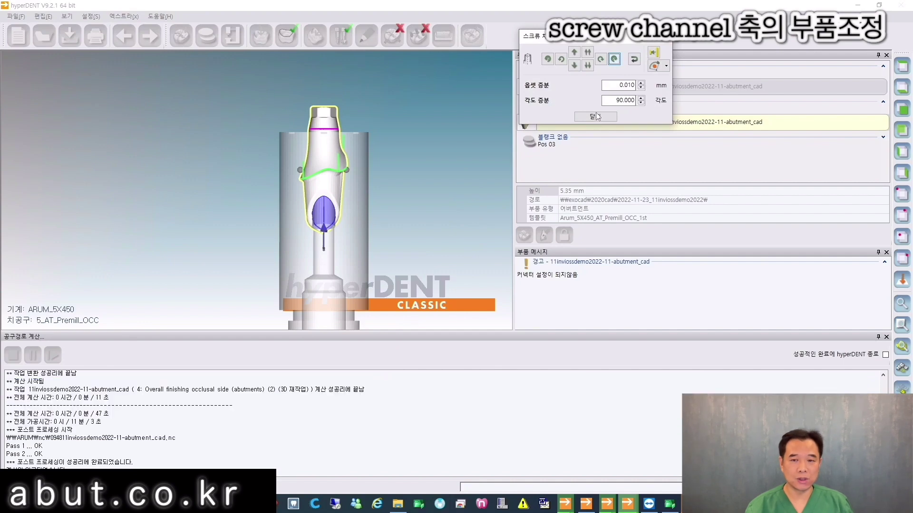
pyautogui.click(595, 117)
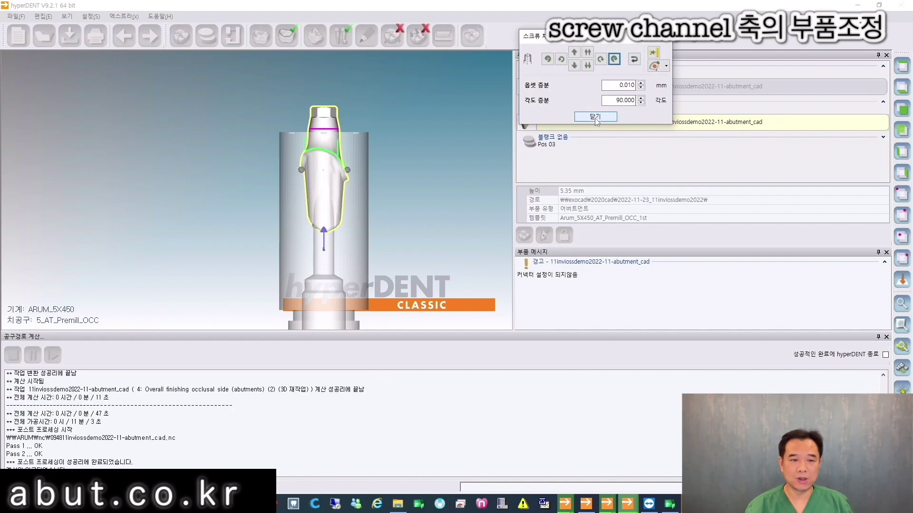
pyautogui.moveTo(401, 189); pyautogui.dragTo(224, 173, button='middle')
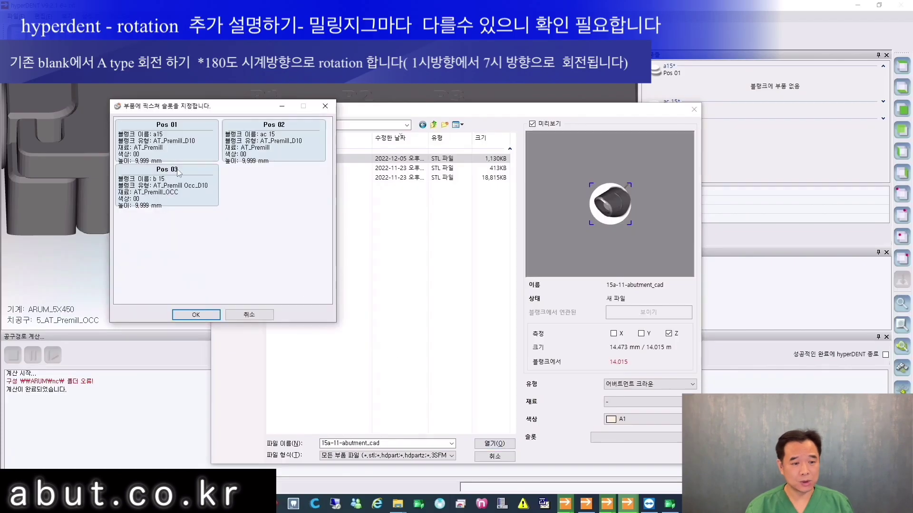
# - Place the loaded abutment in the Pos 01 blank
pyautogui.click(167, 138)
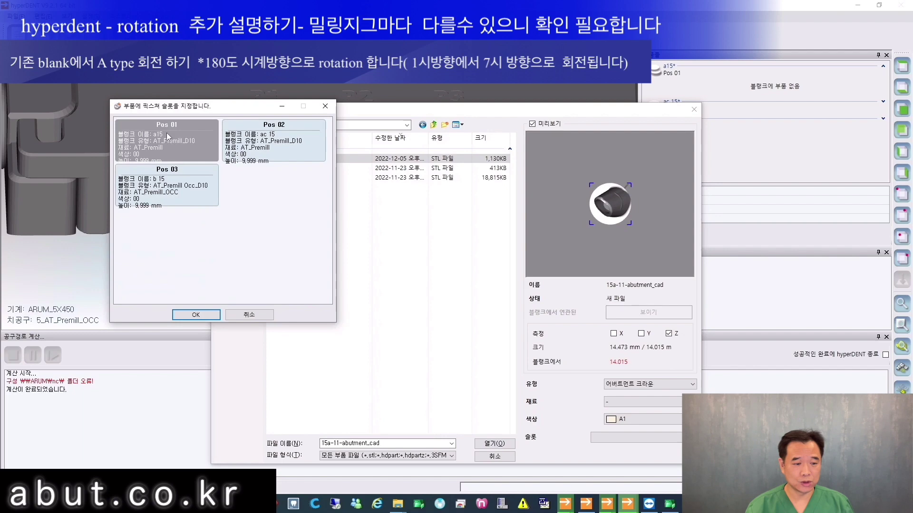
pyautogui.click(202, 314)
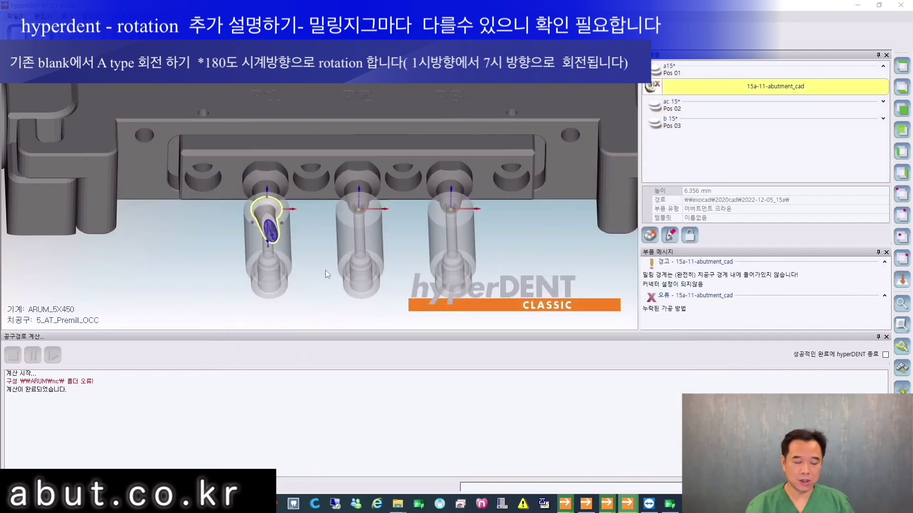
pyautogui.click(501, 196)
# - Rotate the Pos 01 abutment 180° clockwise about its screw channel, then load 15ac-11-abutment_cad
pyautogui.moveTo(387, 215); pyautogui.dragTo(280, 257, button='middle')
pyautogui.click(281, 258)
pyautogui.rightClick(281, 257)
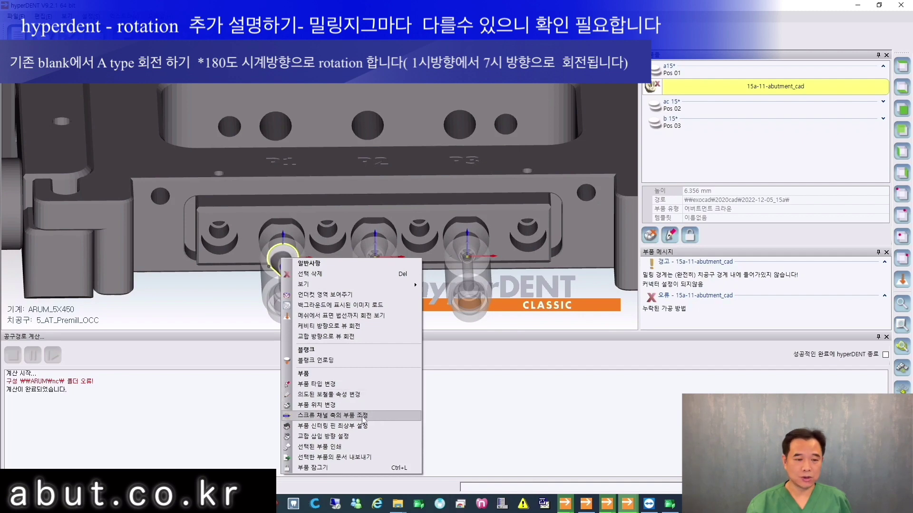
pyautogui.click(363, 417)
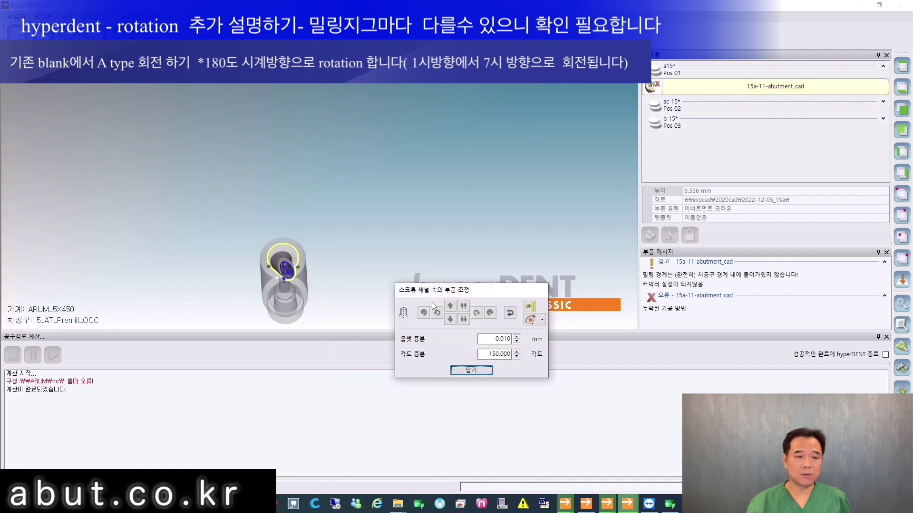
pyautogui.moveTo(496, 355); pyautogui.dragTo(484, 357)
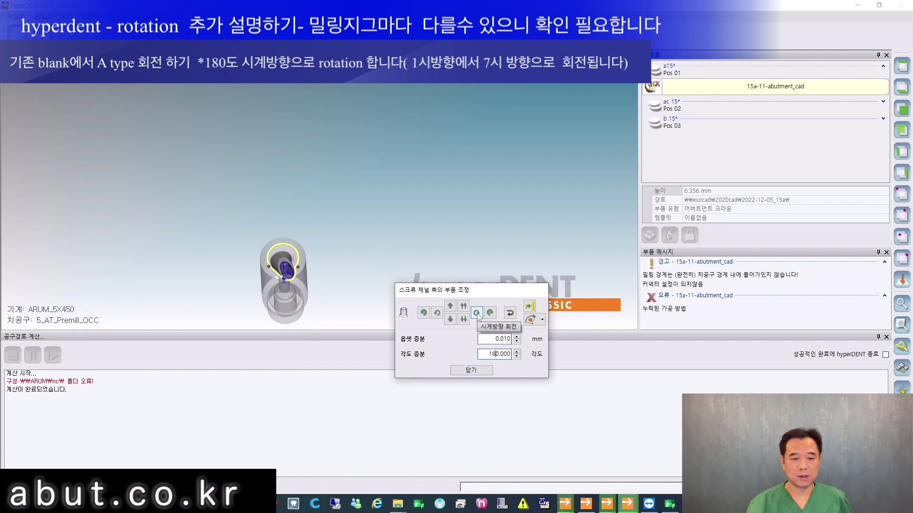
pyautogui.click(477, 314)
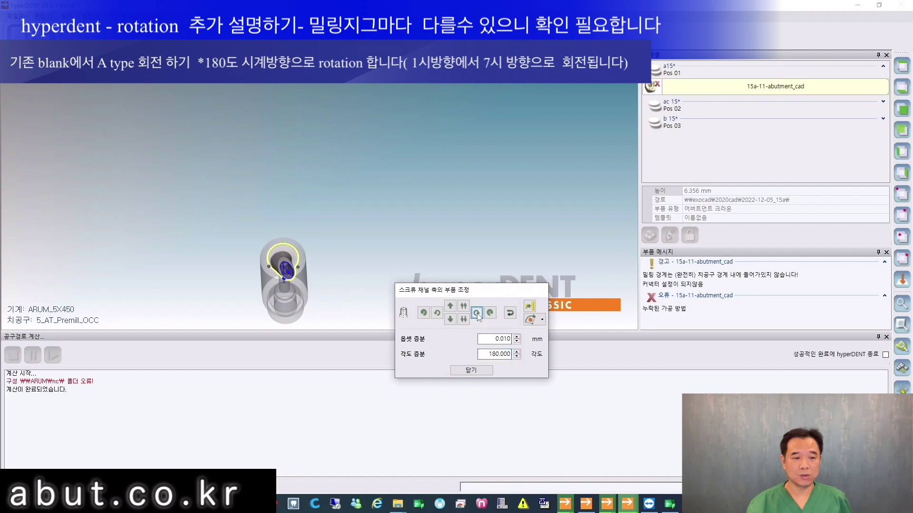
pyautogui.moveTo(321, 292); pyautogui.dragTo(319, 261)
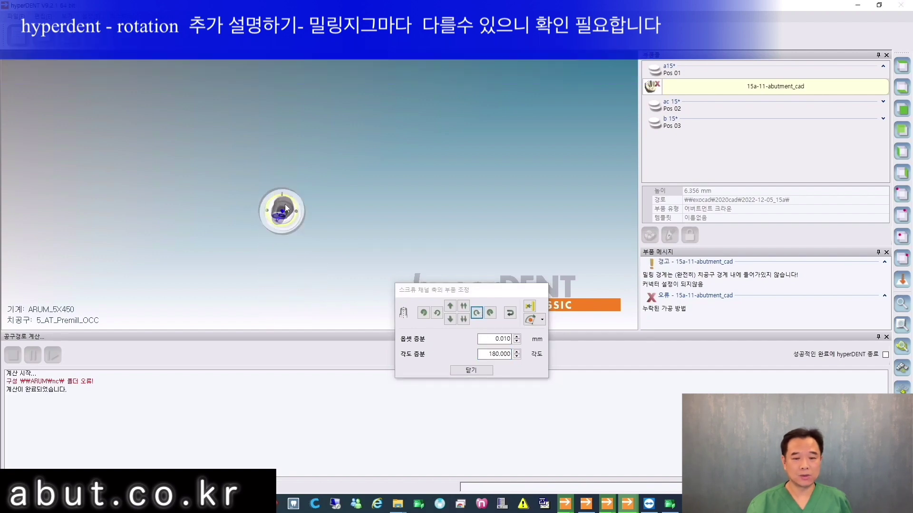
pyautogui.click(483, 371)
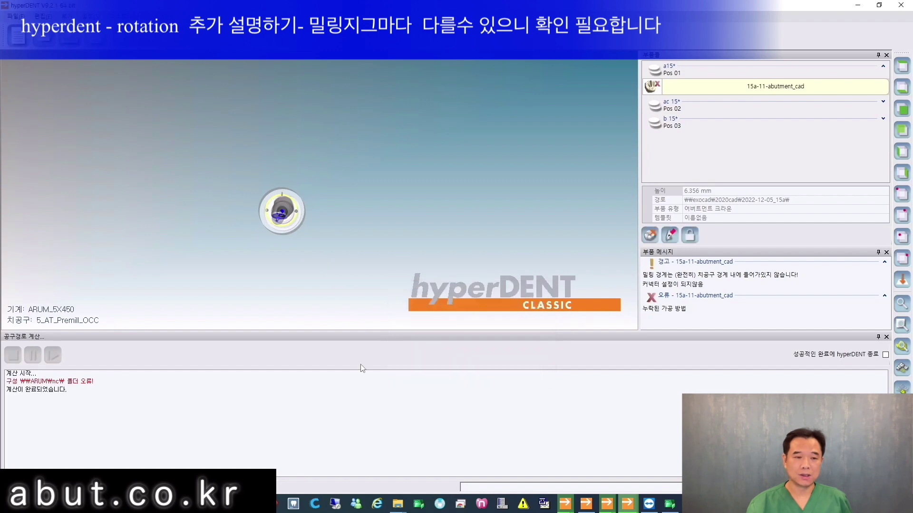
pyautogui.click(508, 446)
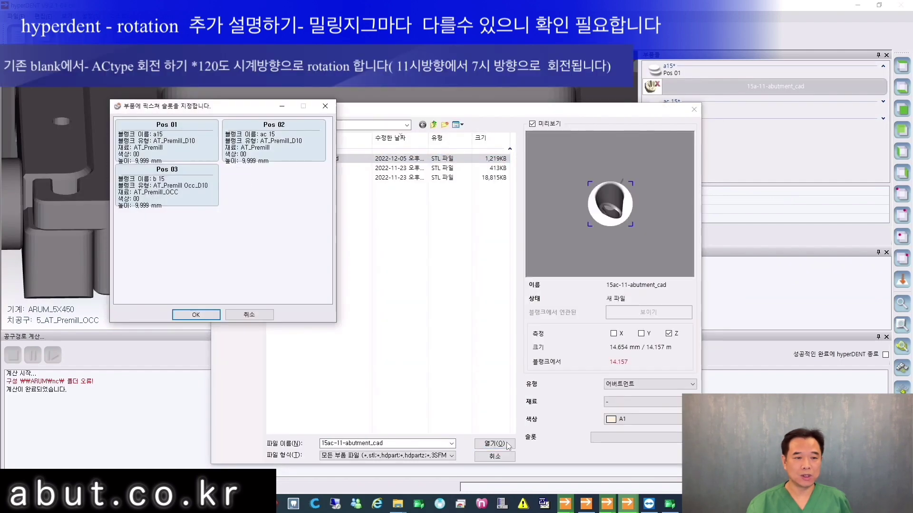
# - Put 15ac-11-abutment_cad in the Pos 02 blank and turn it 120° clockwise with angle increment 120
pyautogui.click(268, 146)
pyautogui.click(196, 315)
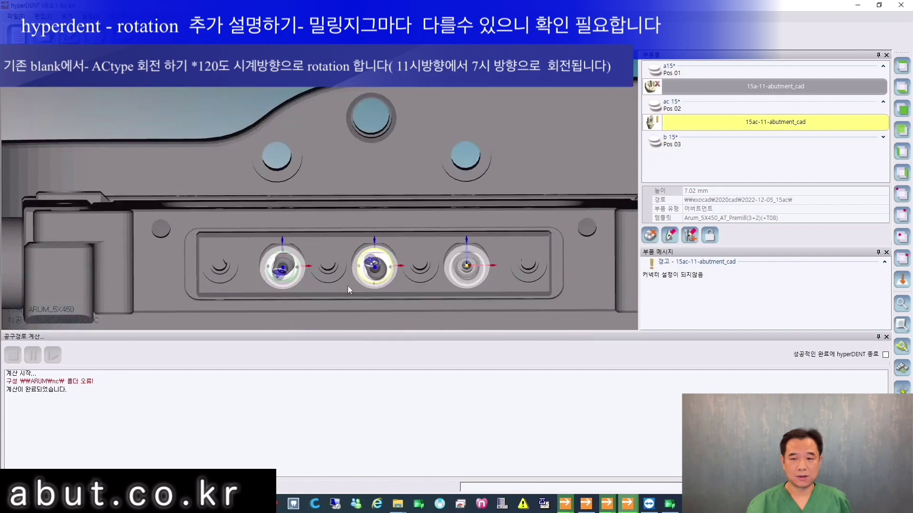
pyautogui.click(384, 258)
pyautogui.rightClick(384, 254)
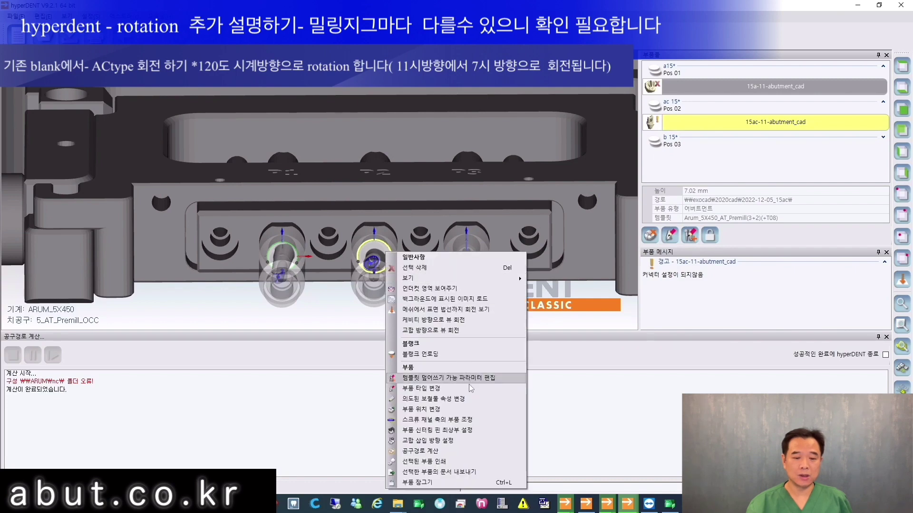
pyautogui.click(457, 419)
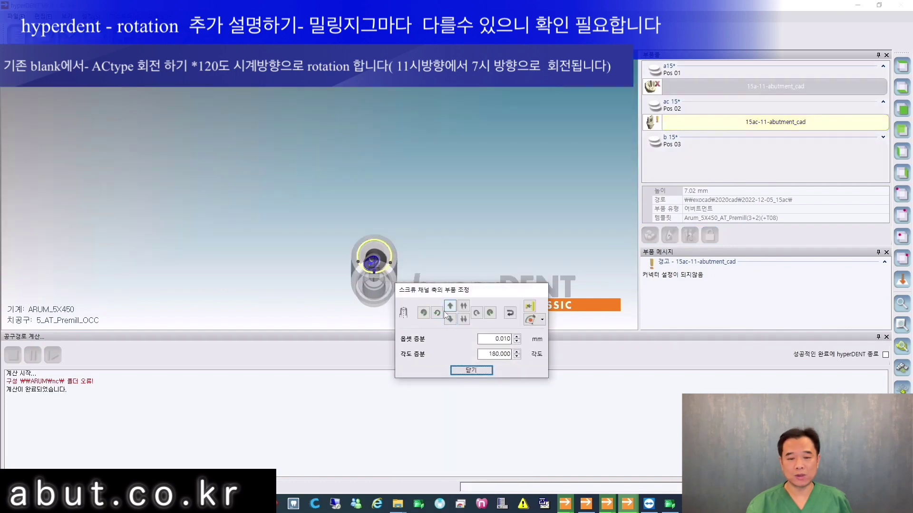
pyautogui.moveTo(432, 256); pyautogui.dragTo(430, 230, button='middle')
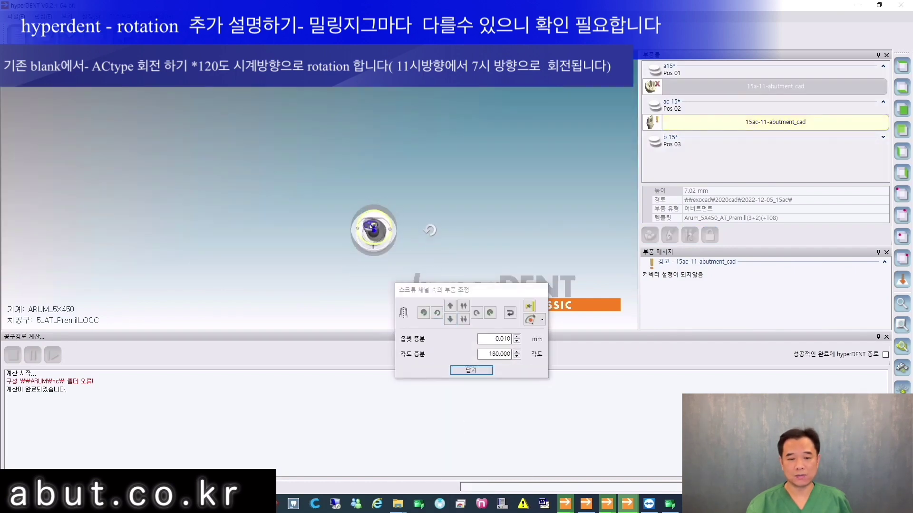
pyautogui.moveTo(496, 355); pyautogui.dragTo(480, 355)
pyautogui.write('12')
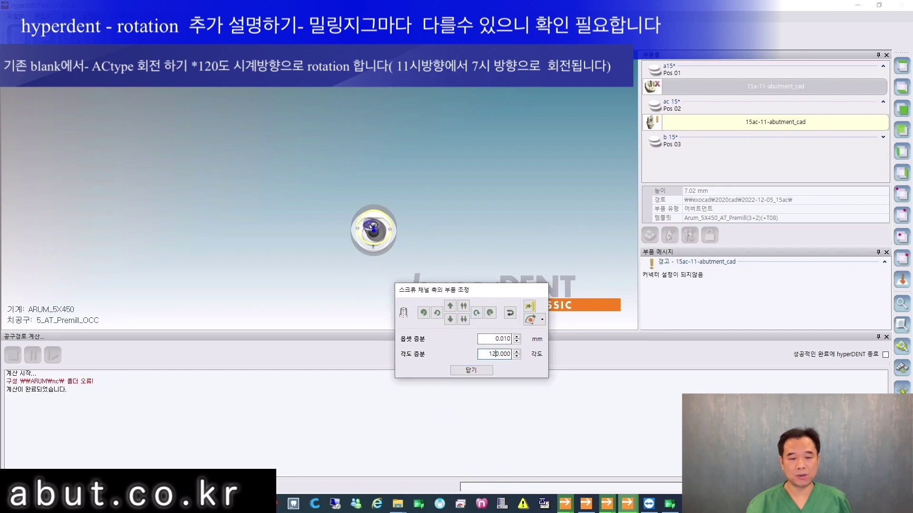
pyautogui.click(477, 313)
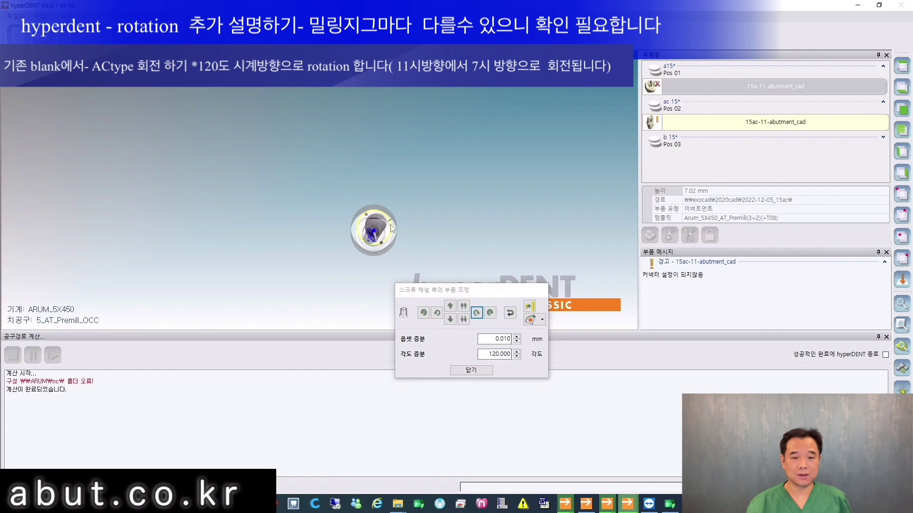
pyautogui.click(470, 371)
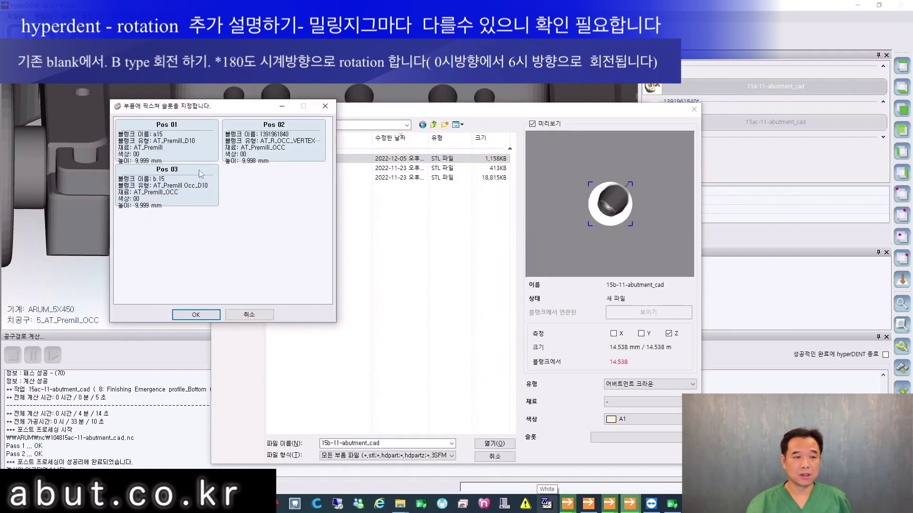
# - Put 15b-11-abutment_cad in the Pos 03 blank and turn it 180° clockwise with angle increment 180
pyautogui.click(200, 174)
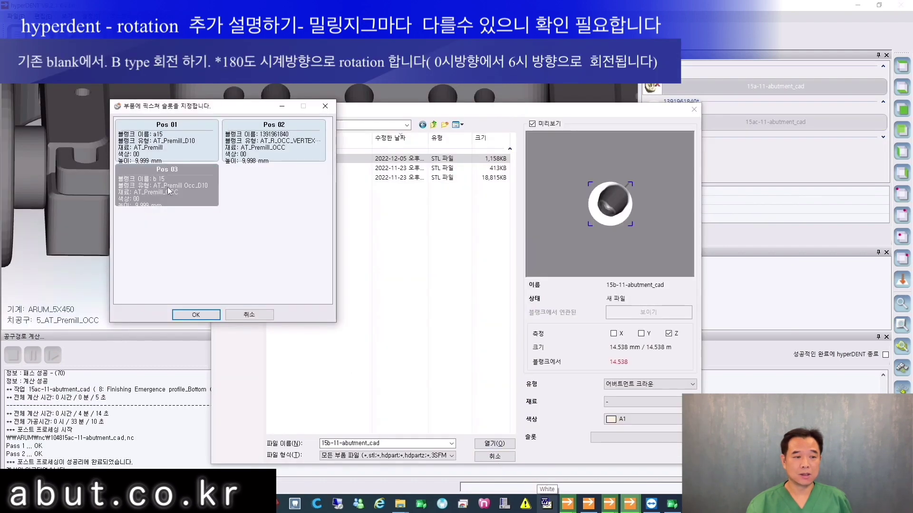
pyautogui.click(196, 314)
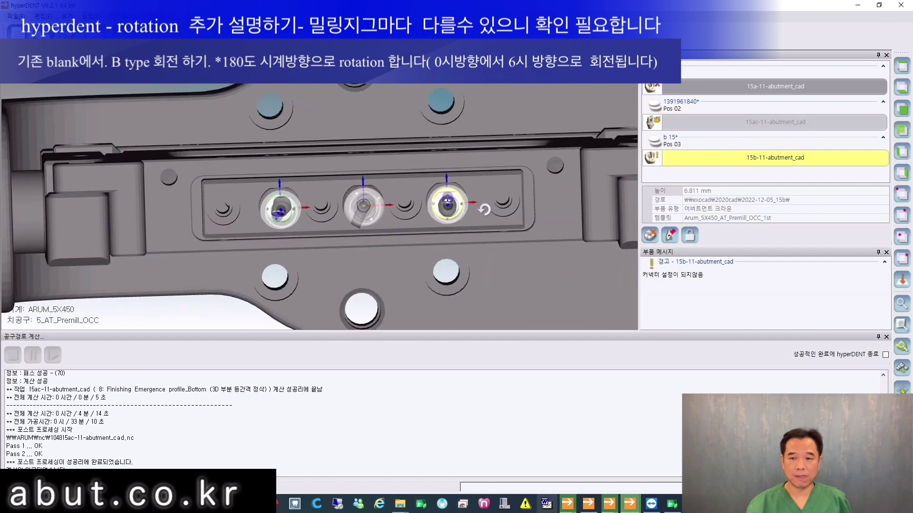
pyautogui.click(902, 109)
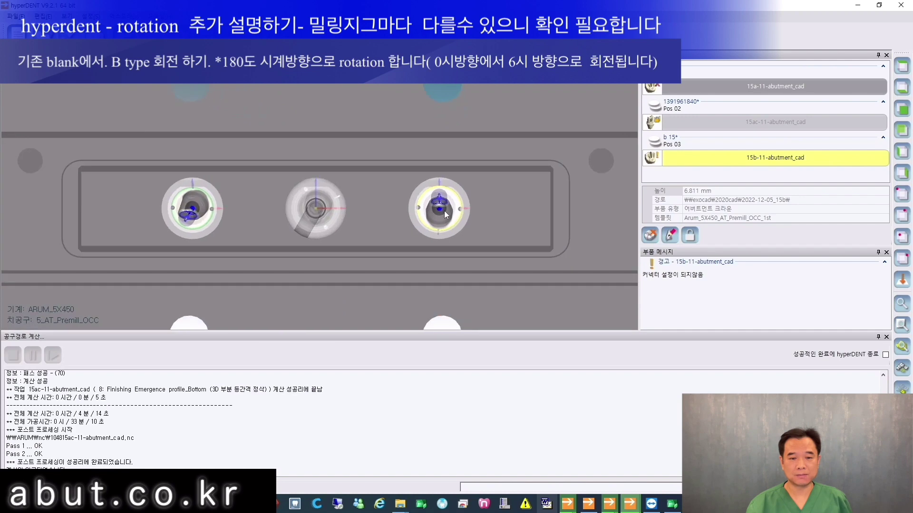
pyautogui.rightClick(444, 211)
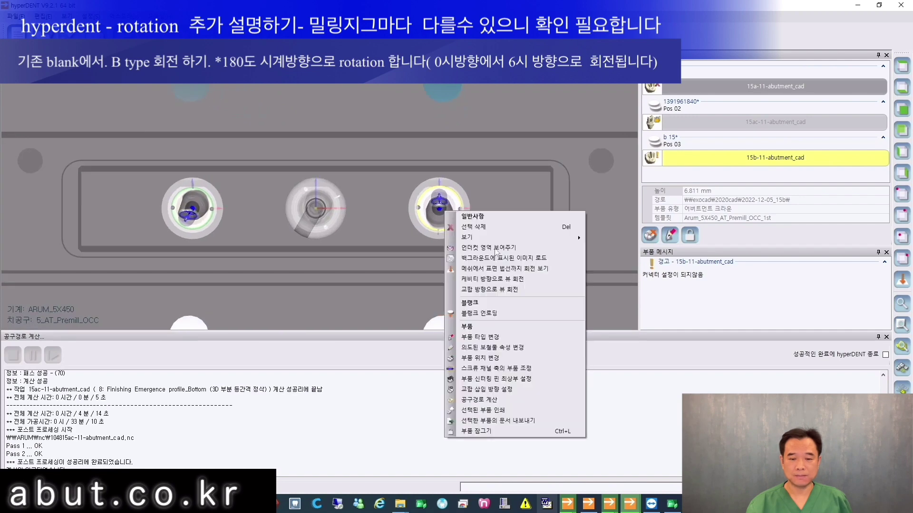
pyautogui.click(514, 372)
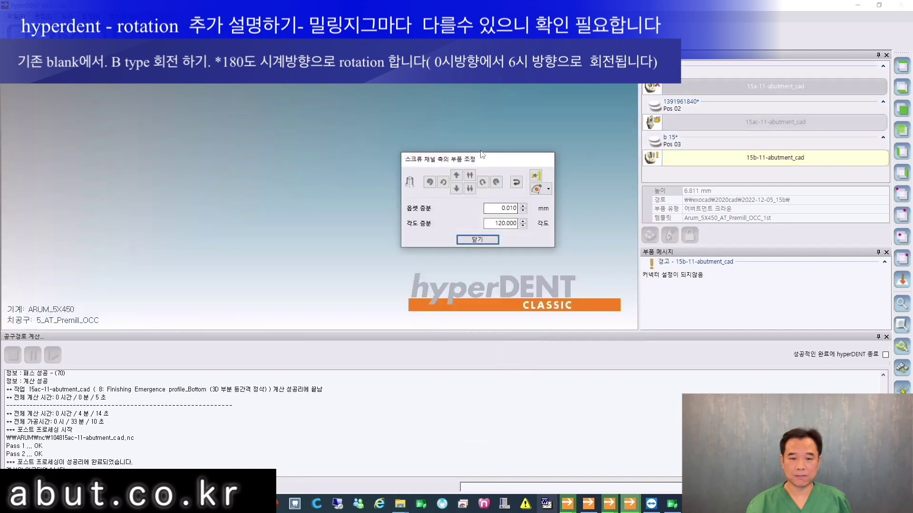
pyautogui.moveTo(558, 153); pyautogui.dragTo(587, 158)
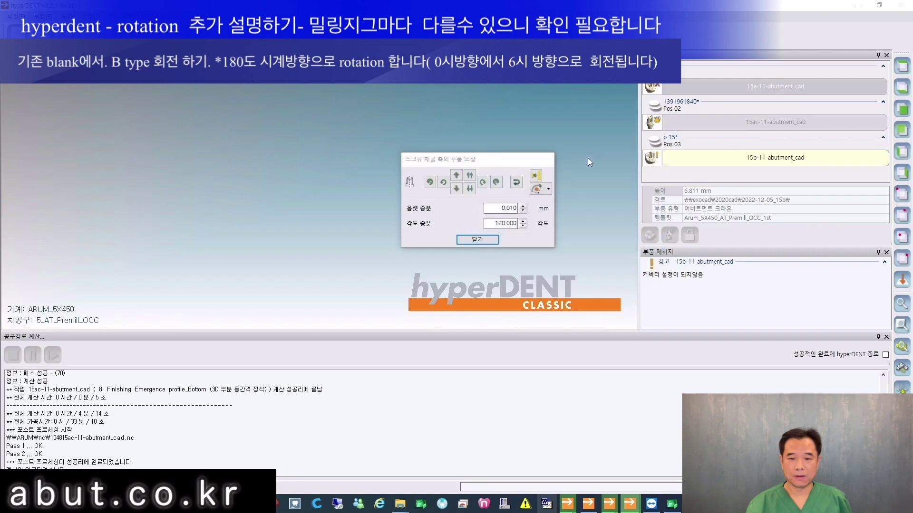
pyautogui.moveTo(609, 226); pyautogui.dragTo(593, 229)
pyautogui.write('18')
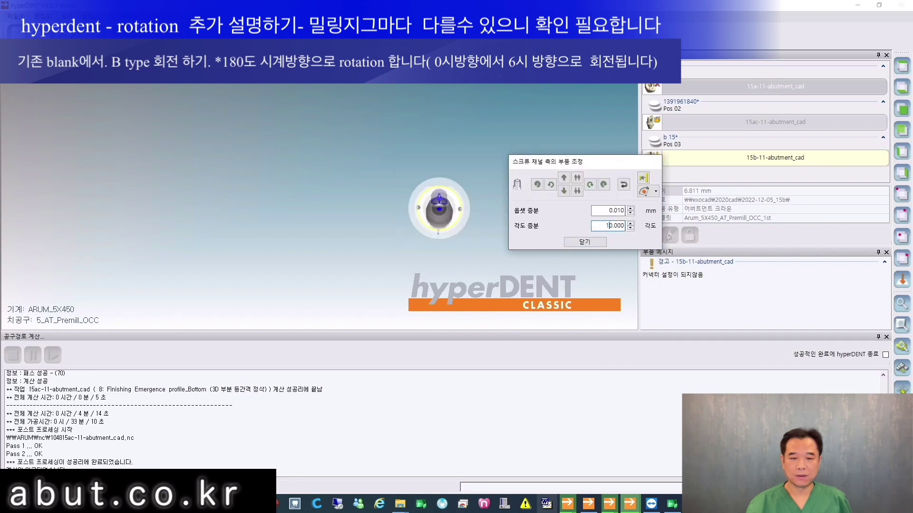
pyautogui.click(590, 185)
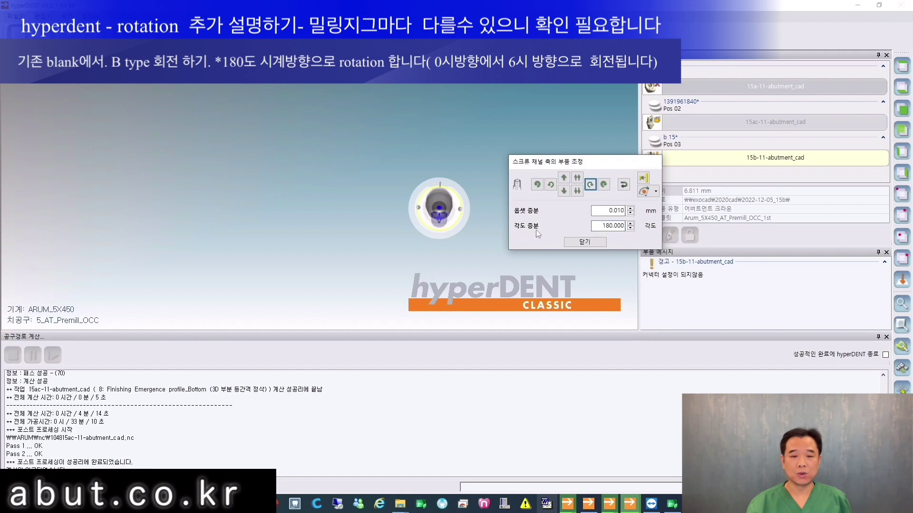
pyautogui.click(585, 243)
pyautogui.moveTo(498, 215)
pyautogui.mouseDown(button='right')
pyautogui.moveTo(496, 247)
pyautogui.moveTo(498, 204)
pyautogui.moveTo(495, 219)
pyautogui.mouseUp(button='right')
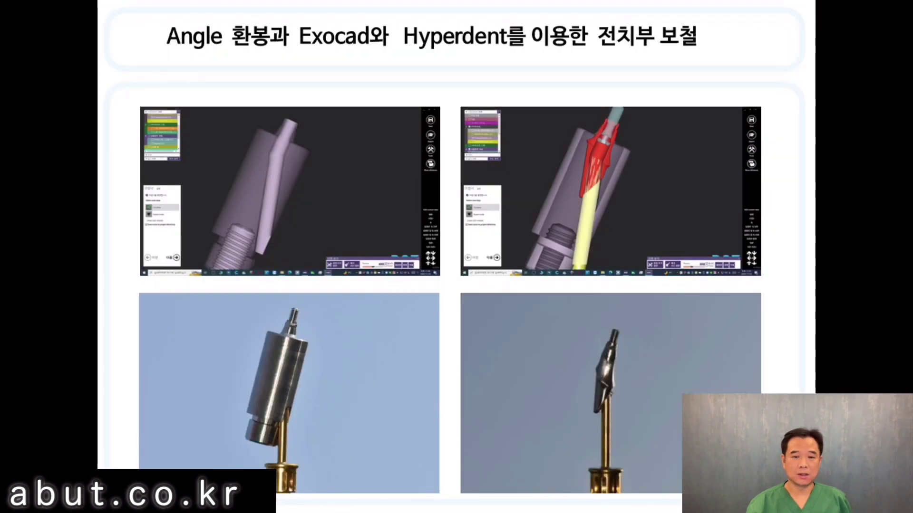